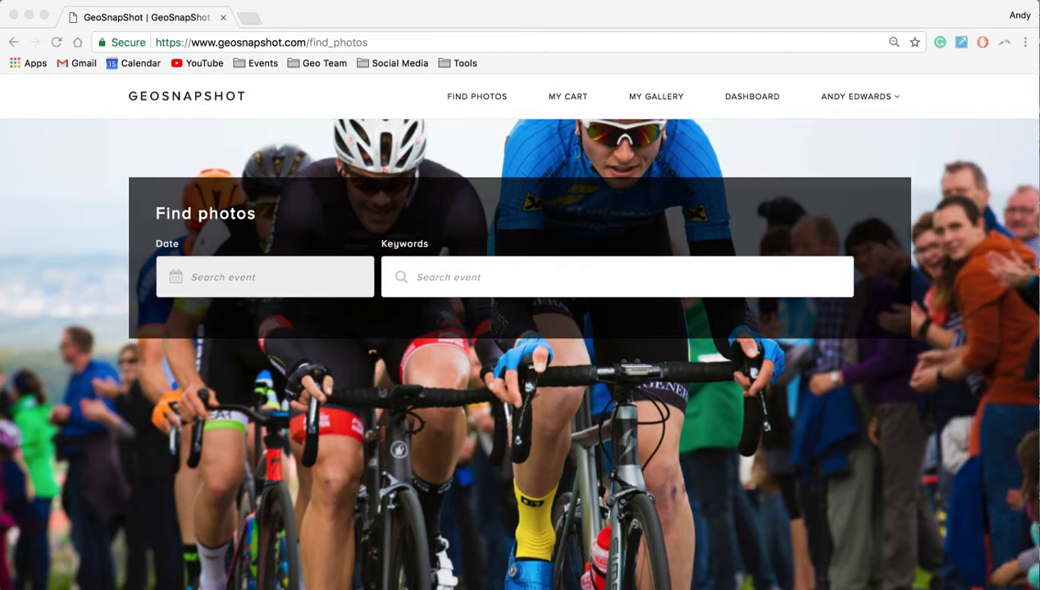
Bring the browser forward and open, then close, the event date calendar.
{"action": "left_click", "coordinate": [367, 93]}
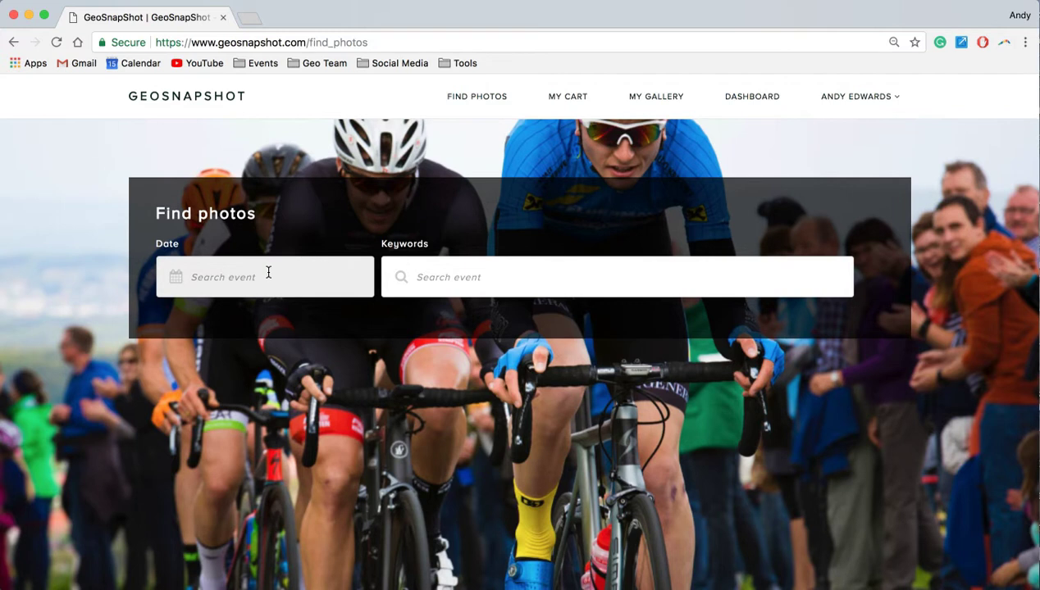
{"action": "left_click", "coordinate": [301, 281]}
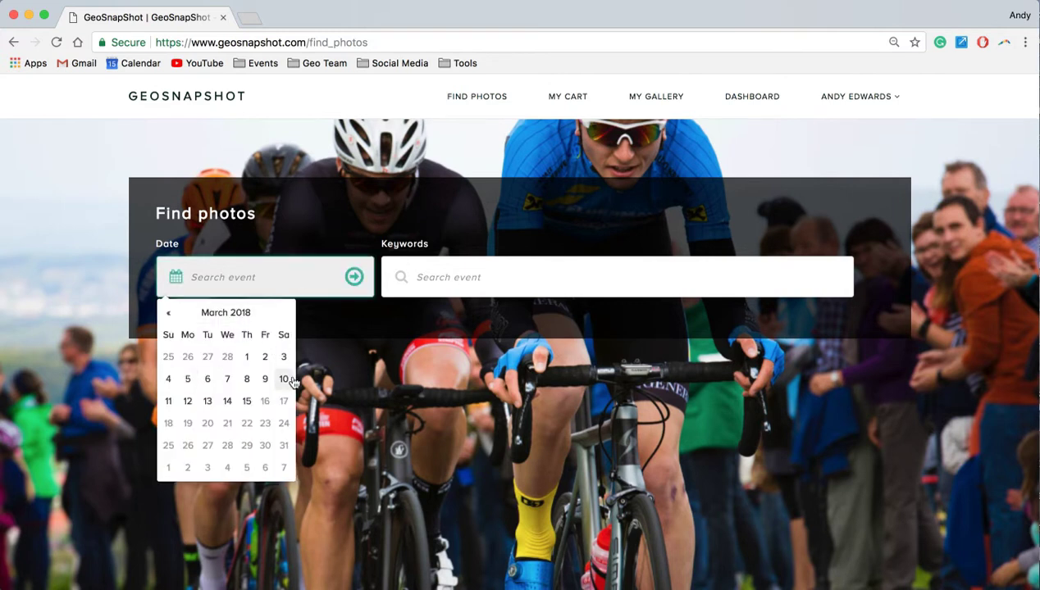
{"action": "left_click", "coordinate": [532, 278]}
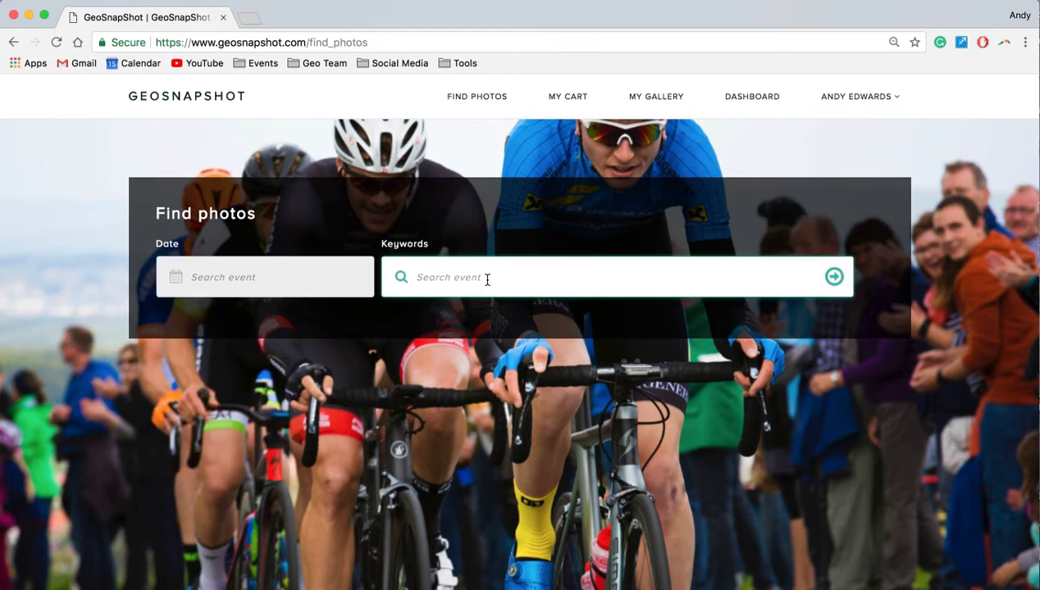
Search keywords for 'siec' and review the matching SIEC events list.
{"action": "type", "text": "siec"}
{"action": "scroll", "coordinate": [546, 328], "scroll_direction": "down", "scroll_amount": 3}
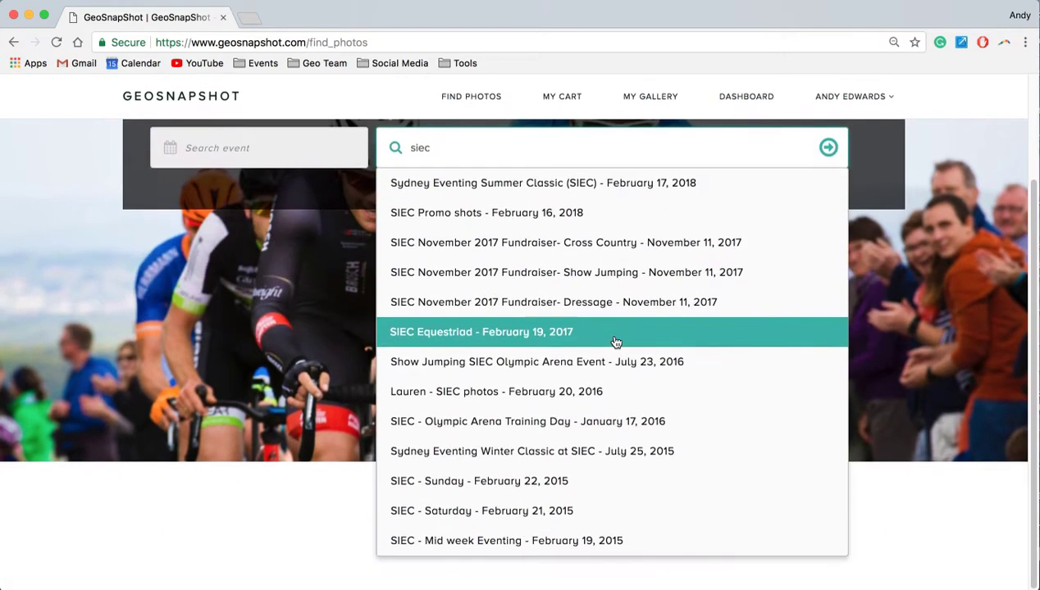
{"action": "scroll", "coordinate": [574, 338], "scroll_direction": "up", "scroll_amount": 3}
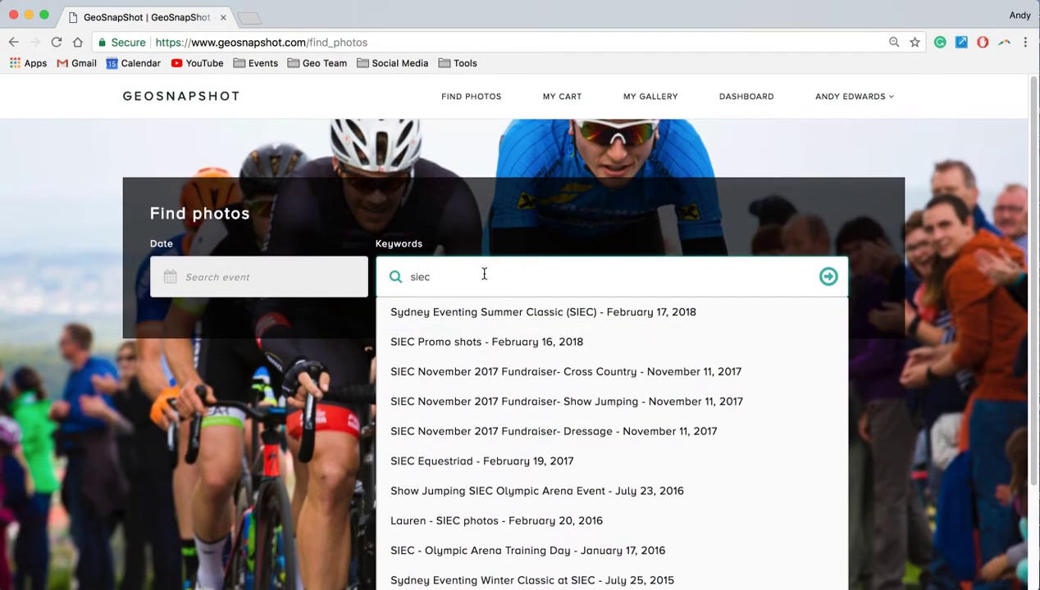
{"action": "left_click", "coordinate": [481, 276]}
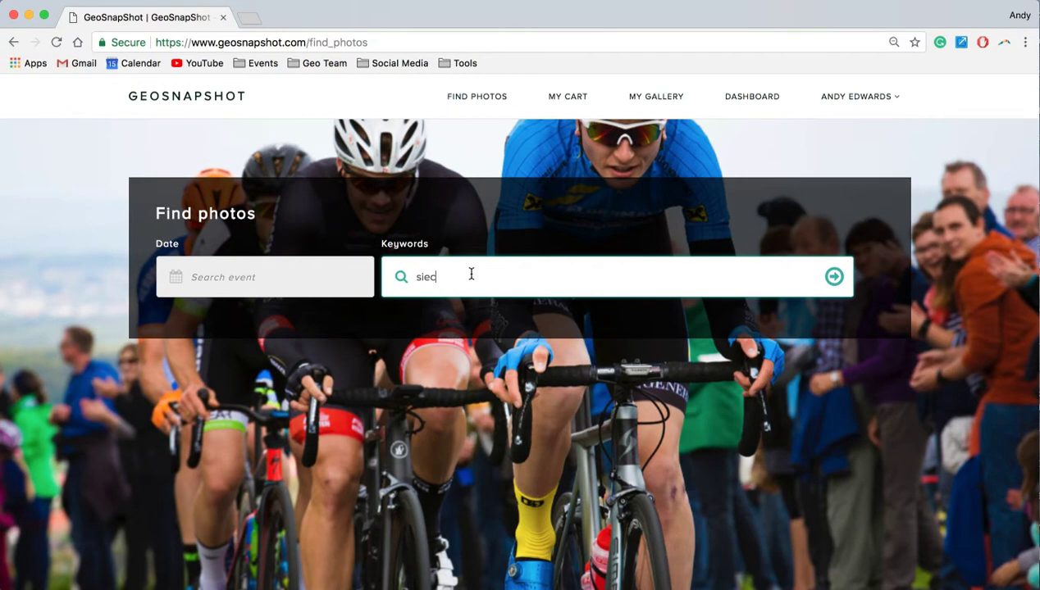
{"action": "left_click", "coordinate": [383, 42]}
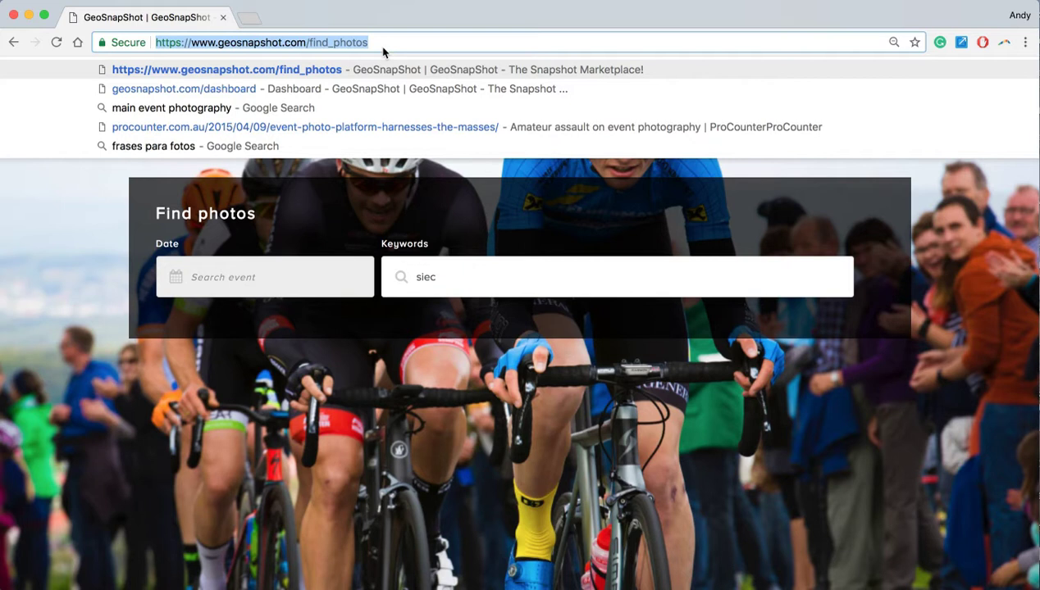
Paste and load the Canberra Proximity Corporate & Community Triathlon 2018 page, listing 60 photos.
{"action": "type", "text": "https://www.geosnapshot.com/e/elite-energy-canberra-proximity-corporate-community-triathlon-2018"}
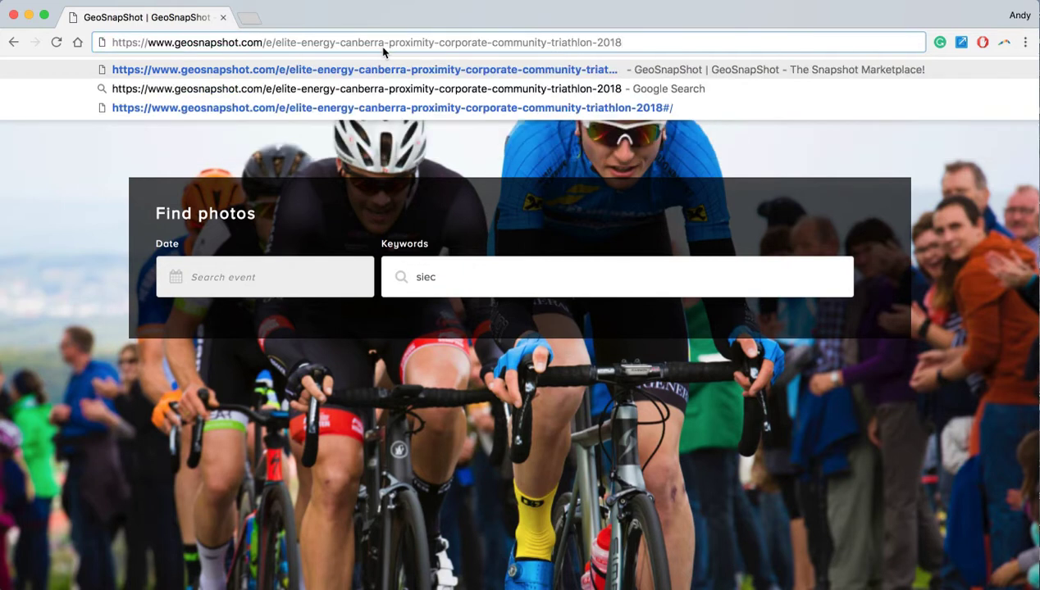
{"action": "key", "text": "Return"}
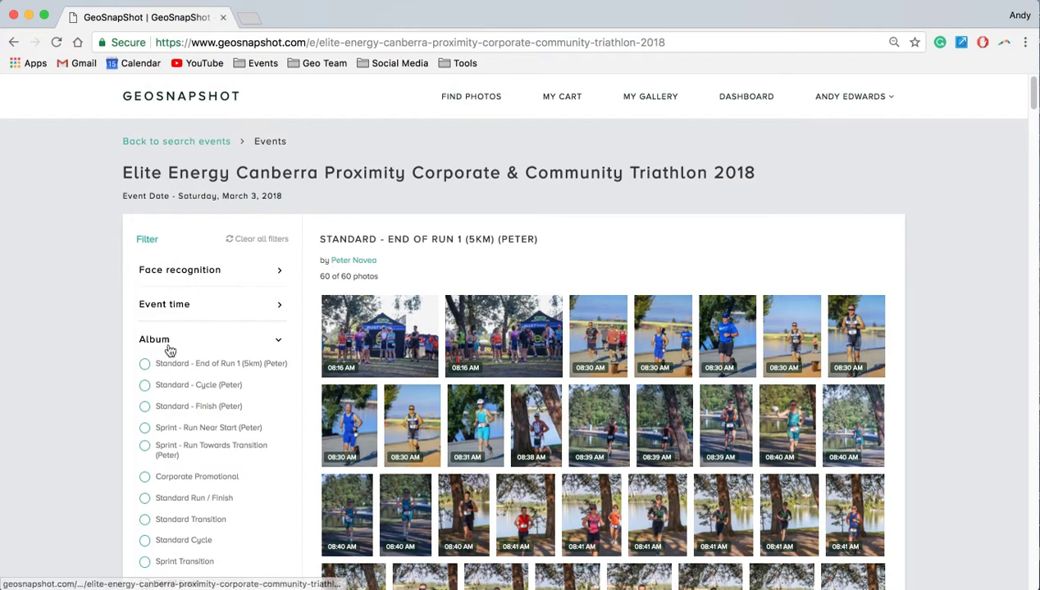
{"action": "scroll", "coordinate": [204, 377], "scroll_direction": "down", "scroll_amount": 2}
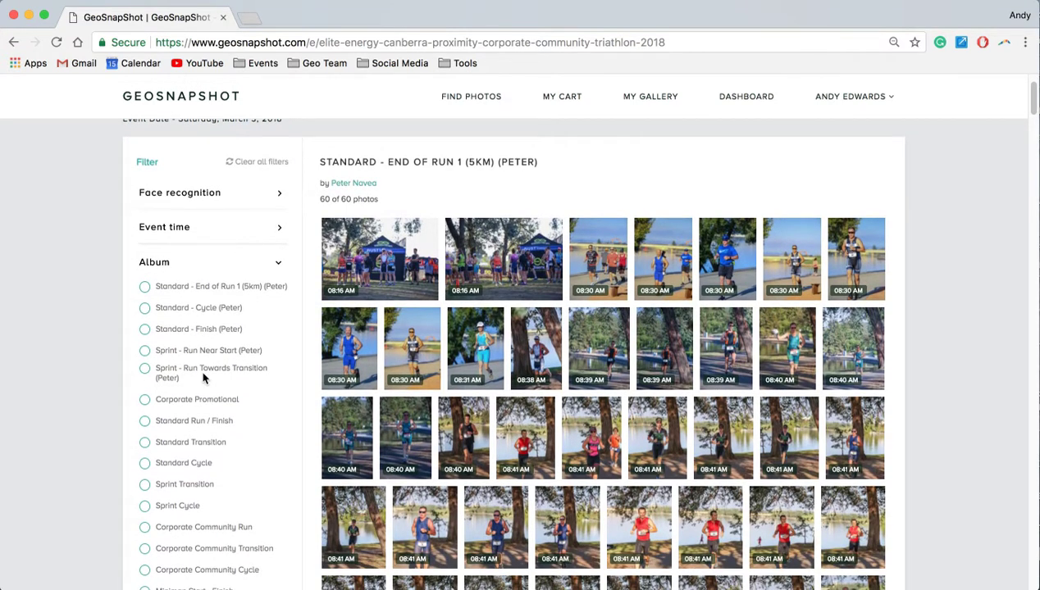
{"action": "scroll", "coordinate": [204, 378], "scroll_direction": "up", "scroll_amount": 1}
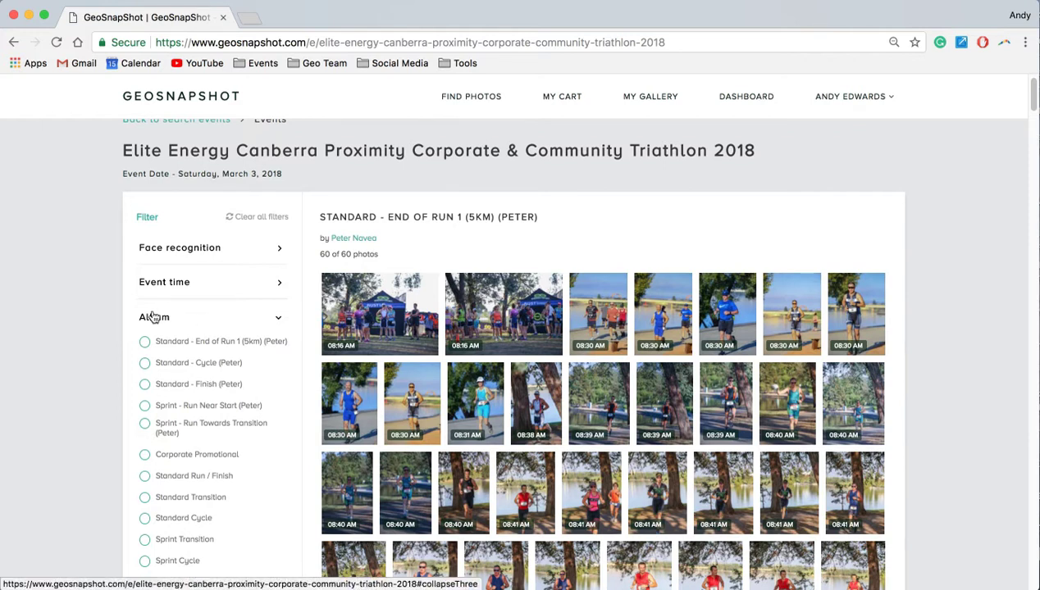
{"action": "left_click", "coordinate": [144, 342]}
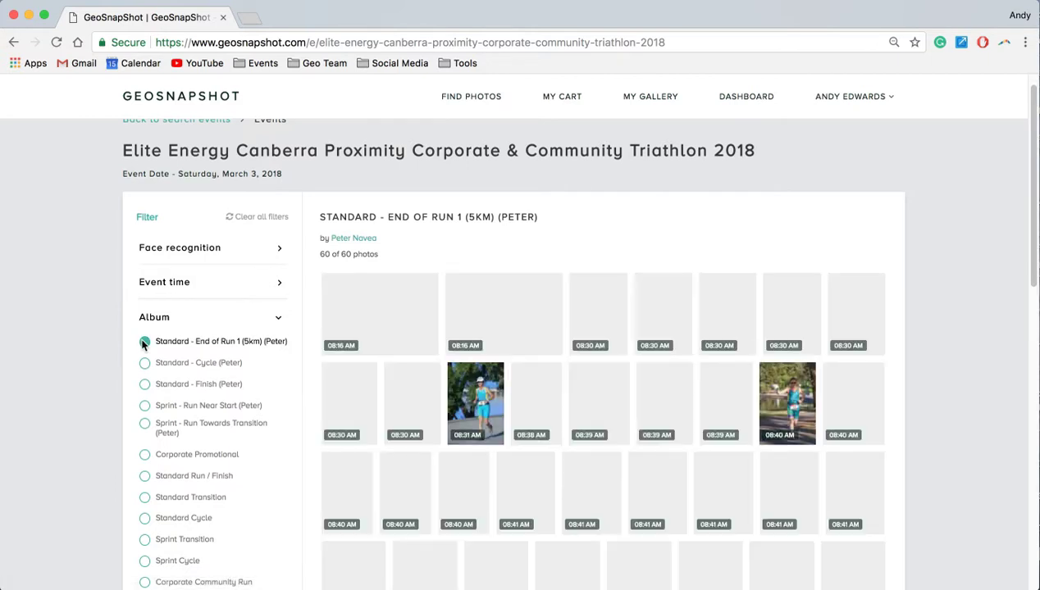
{"action": "scroll", "coordinate": [604, 404], "scroll_direction": "down", "scroll_amount": 10}
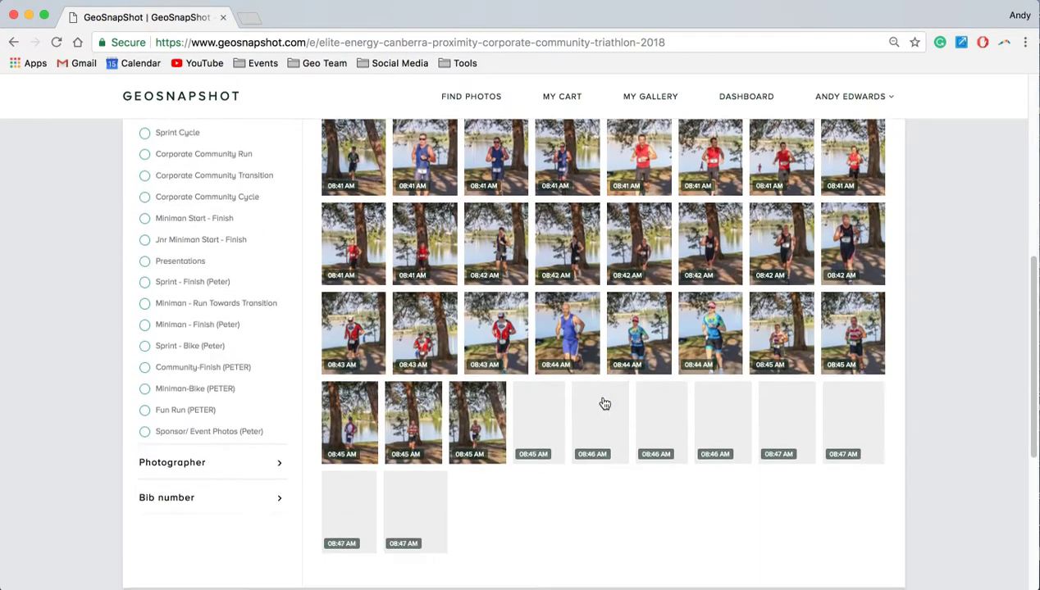
{"action": "scroll", "coordinate": [604, 402], "scroll_direction": "up", "scroll_amount": 15}
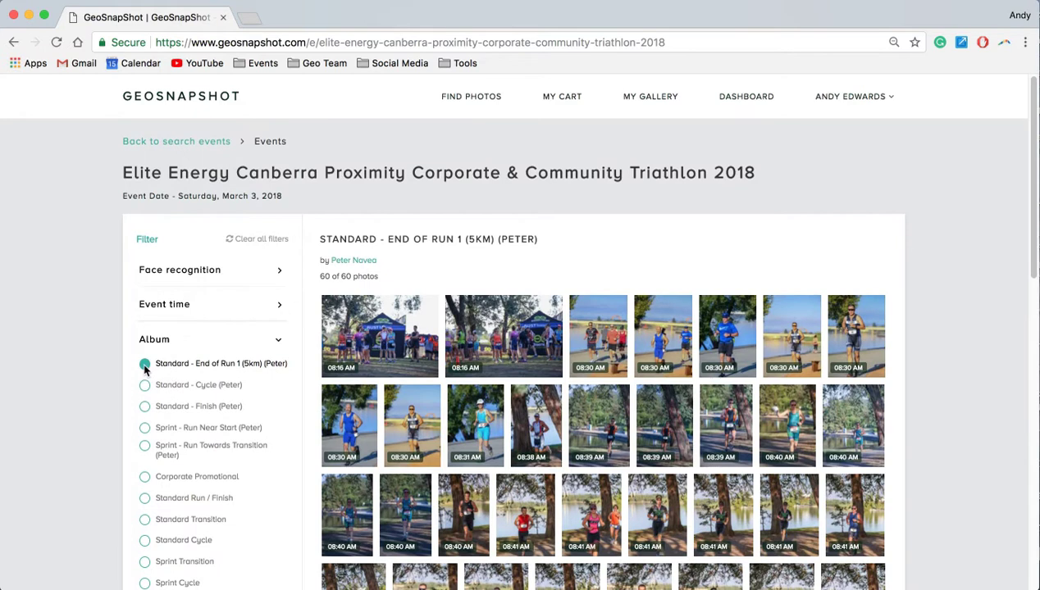
{"action": "left_click", "coordinate": [144, 389]}
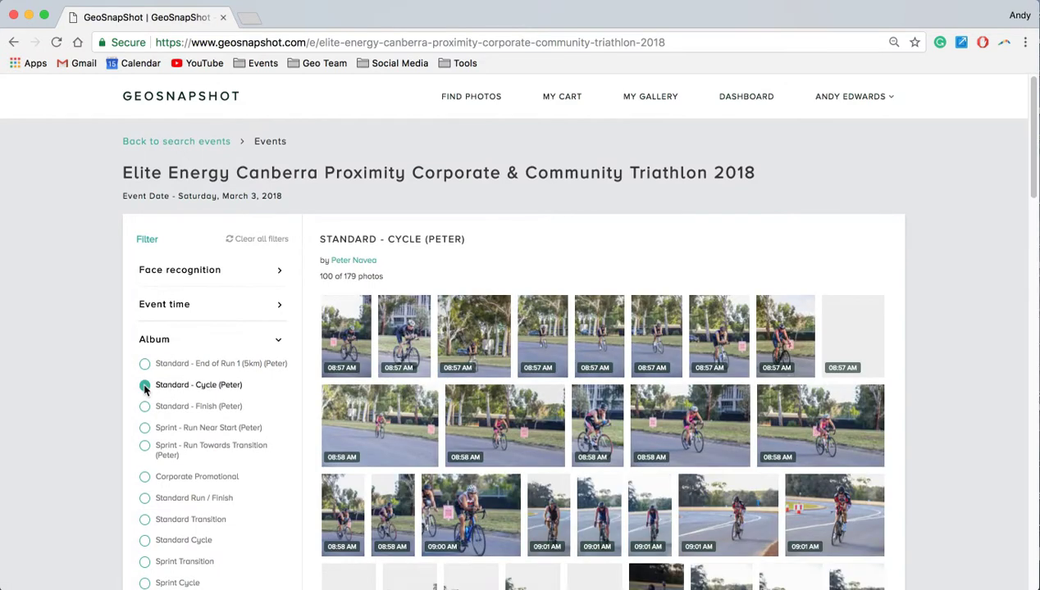
{"action": "left_click", "coordinate": [145, 387]}
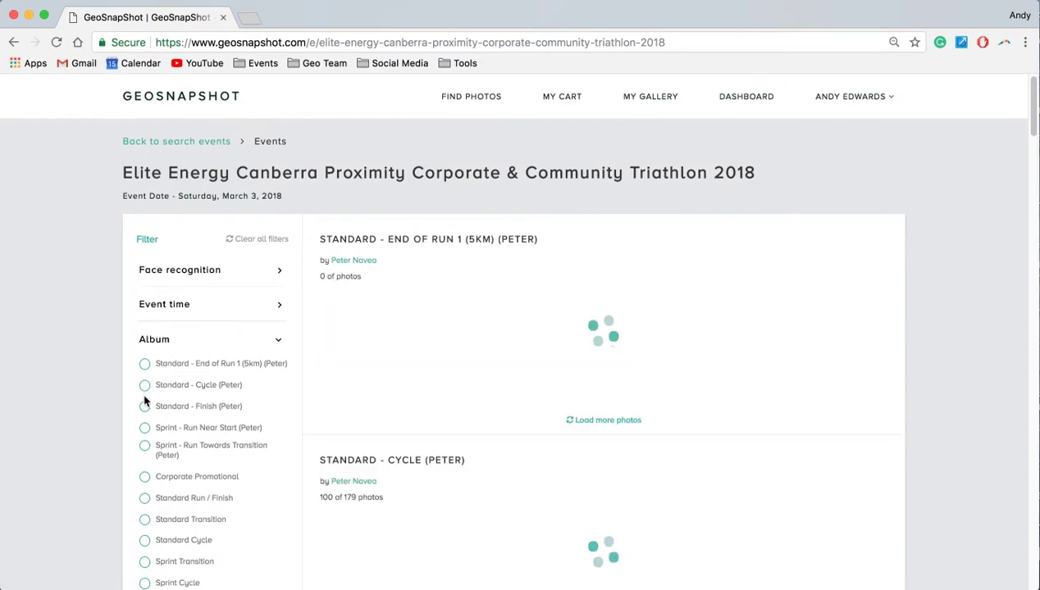
{"action": "left_click", "coordinate": [144, 410]}
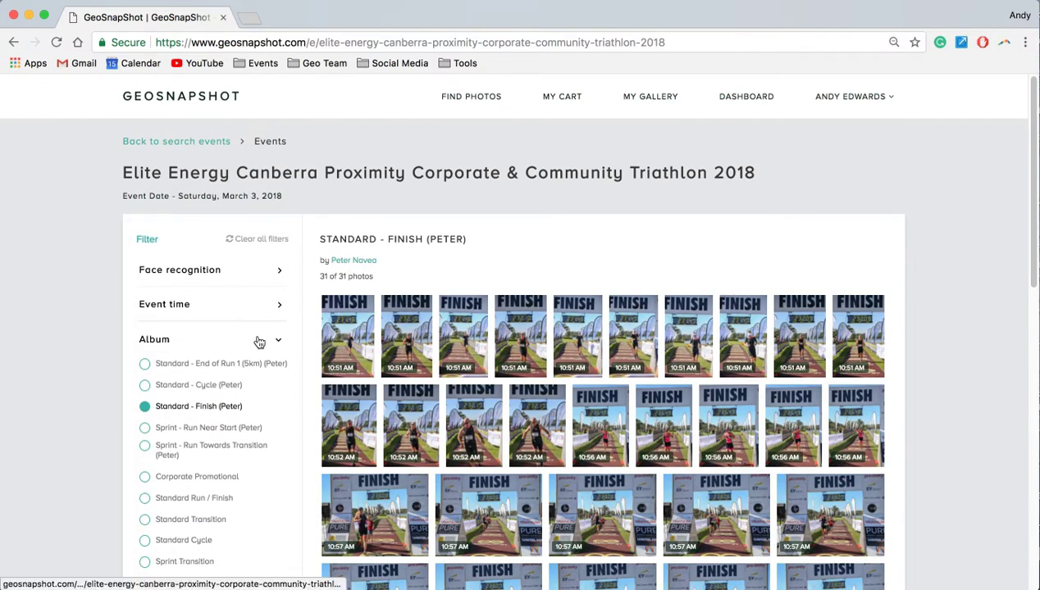
{"action": "left_click", "coordinate": [248, 239]}
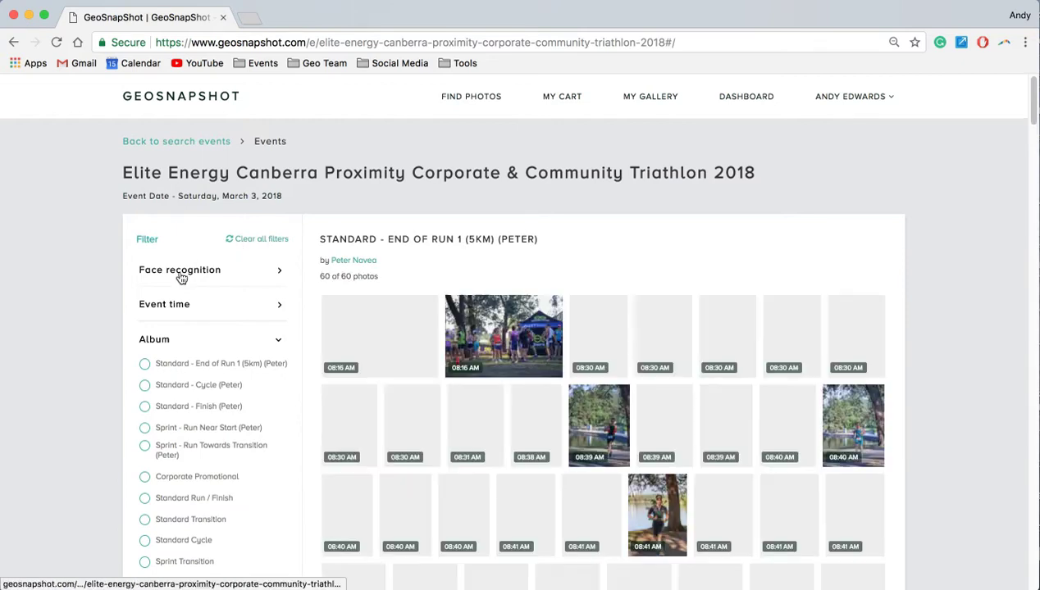
Expand Face recognition to reveal drag-and-drop, Choose photo and Take a photo options.
{"action": "left_click", "coordinate": [181, 273]}
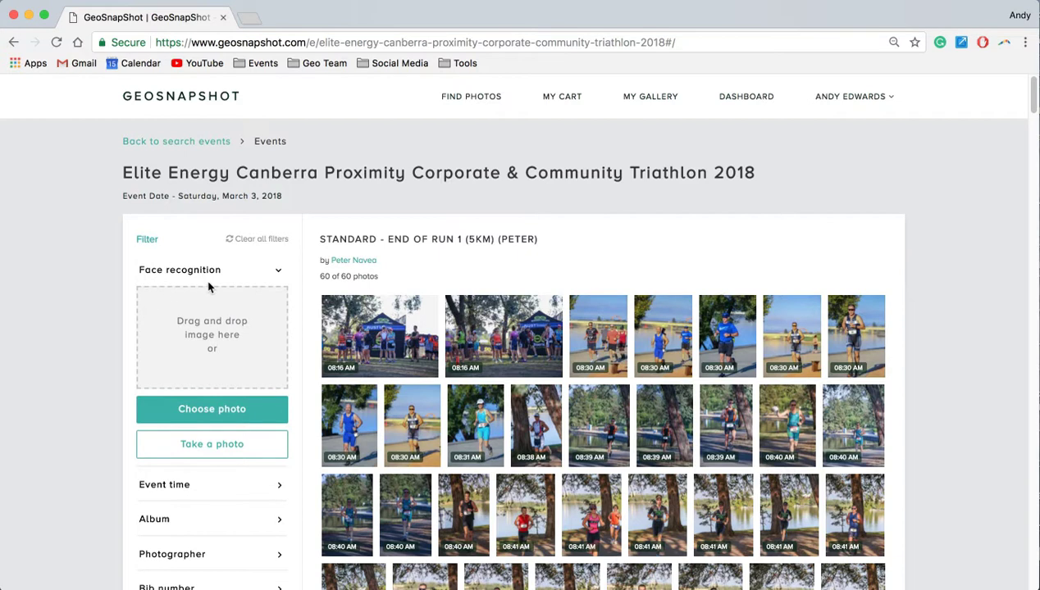
Close face recognition, try several event time ranges, then reset to 12:00 AM–11:59 PM.
{"action": "left_click", "coordinate": [272, 279]}
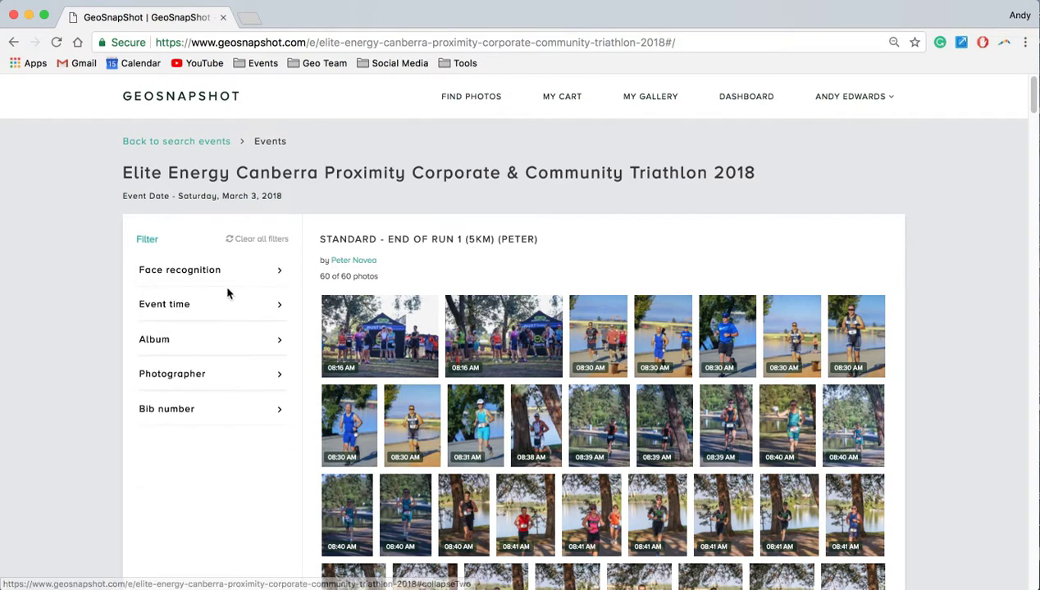
{"action": "left_click", "coordinate": [221, 304]}
{"action": "left_click_drag", "start_coordinate": [138, 329], "coordinate": [213, 331]}
{"action": "left_click_drag", "start_coordinate": [288, 331], "coordinate": [233, 335]}
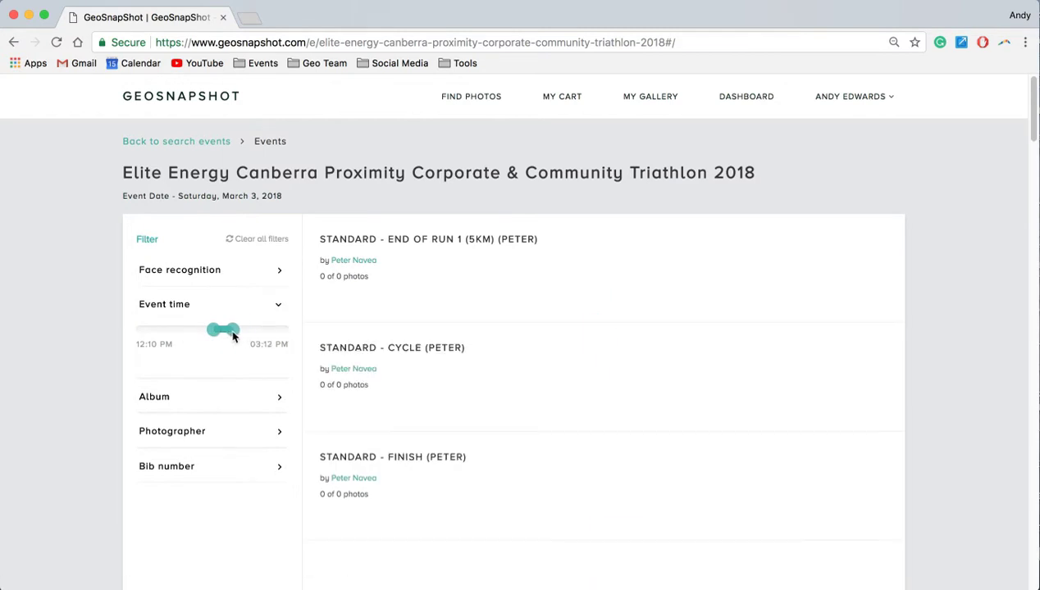
{"action": "left_click_drag", "start_coordinate": [246, 330], "coordinate": [178, 333]}
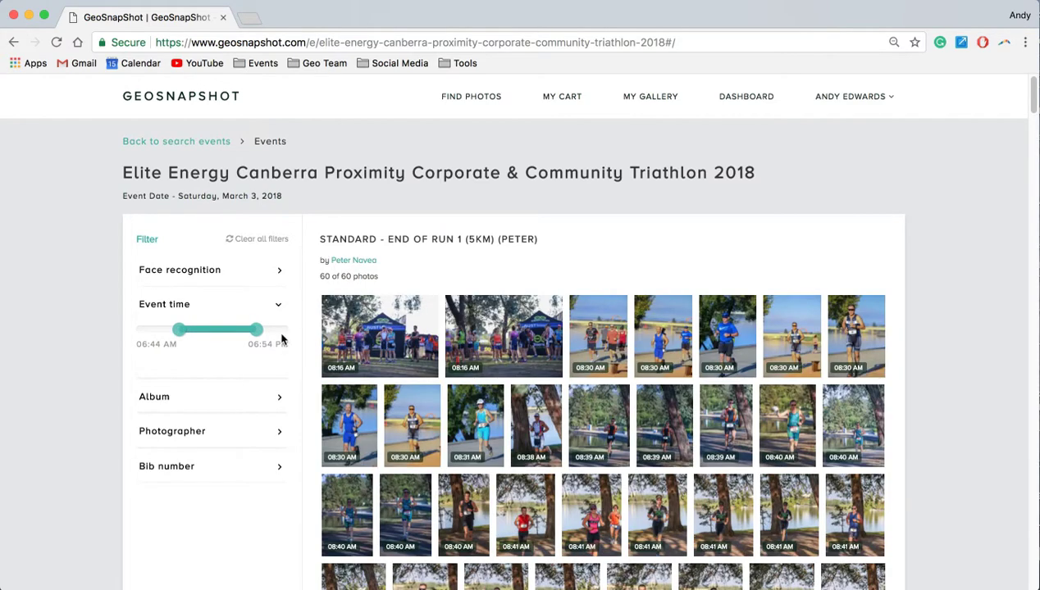
{"action": "left_click_drag", "start_coordinate": [256, 331], "coordinate": [212, 331]}
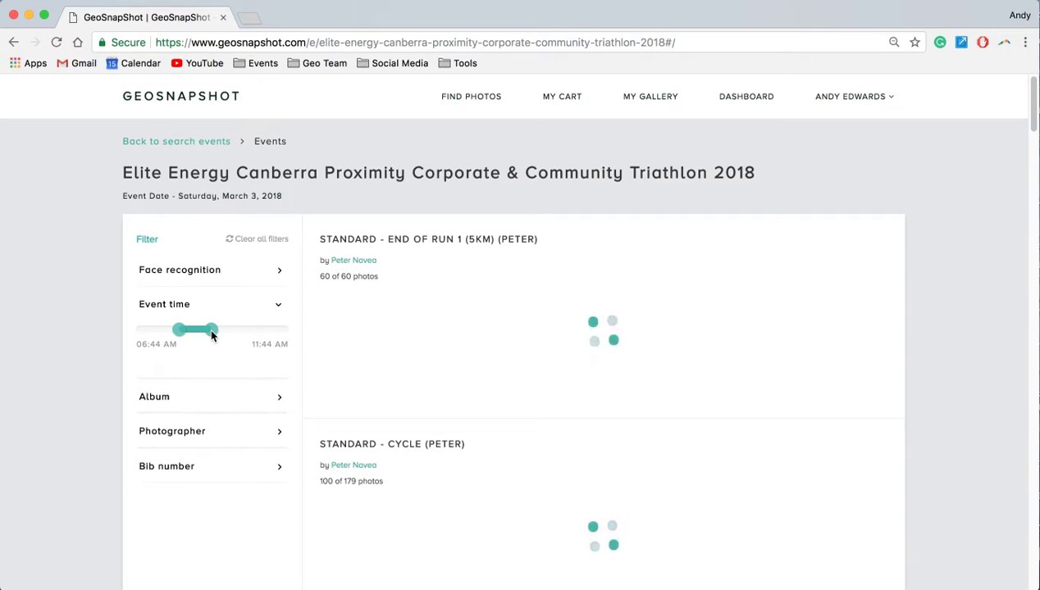
{"action": "left_click", "coordinate": [264, 239]}
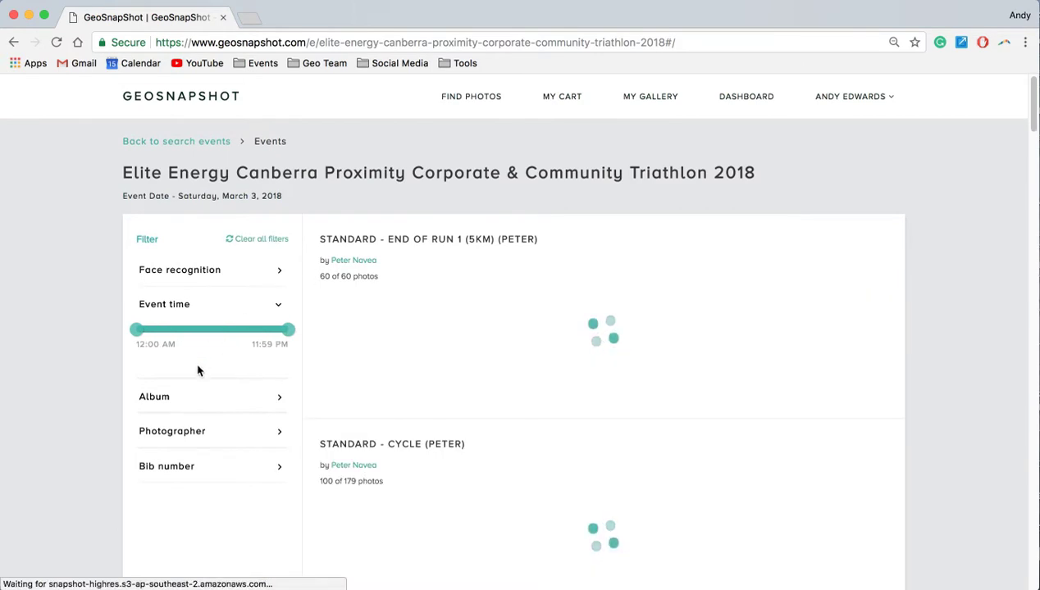
Show the two photographers, filter to the first one, then clear all filters.
{"action": "left_click", "coordinate": [244, 308]}
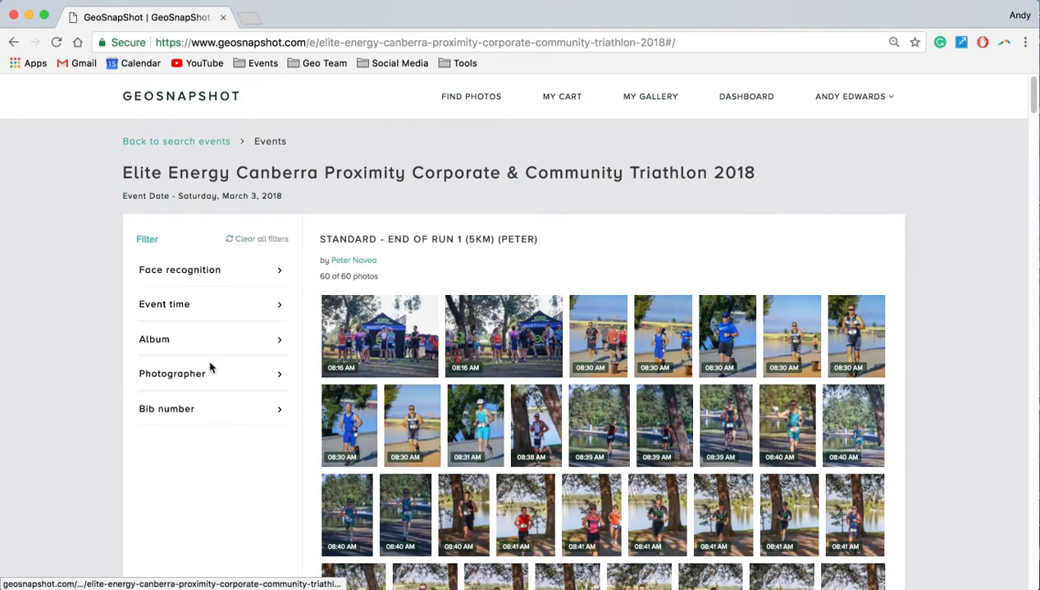
{"action": "left_click", "coordinate": [199, 373]}
{"action": "scroll", "coordinate": [223, 383], "scroll_direction": "down", "scroll_amount": 1}
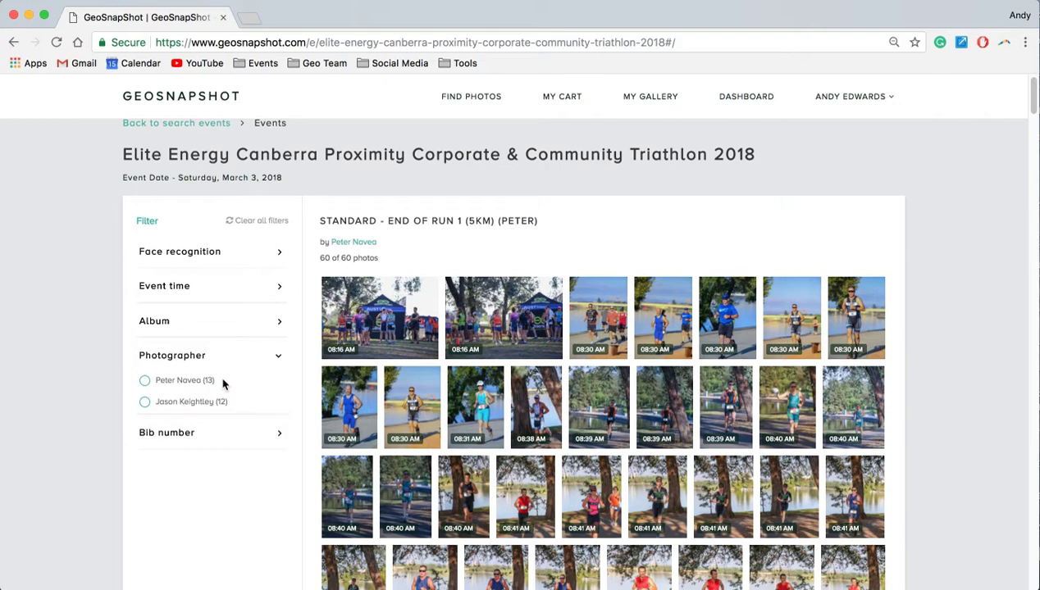
{"action": "left_click", "coordinate": [169, 382]}
{"action": "left_click", "coordinate": [259, 222]}
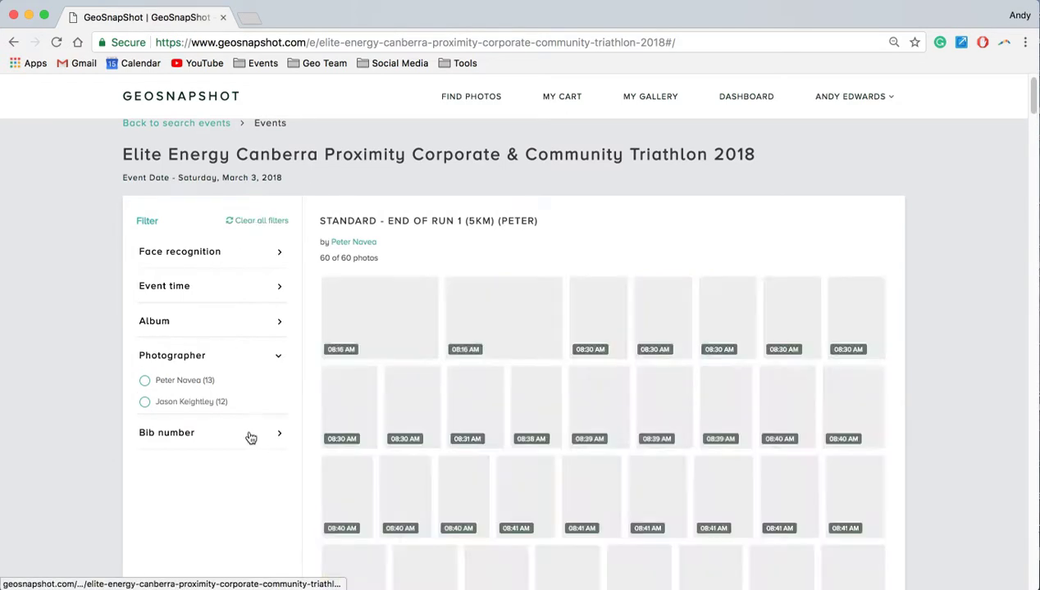
Expand the Bib number filter and focus the Your bib number box.
{"action": "left_click", "coordinate": [197, 433]}
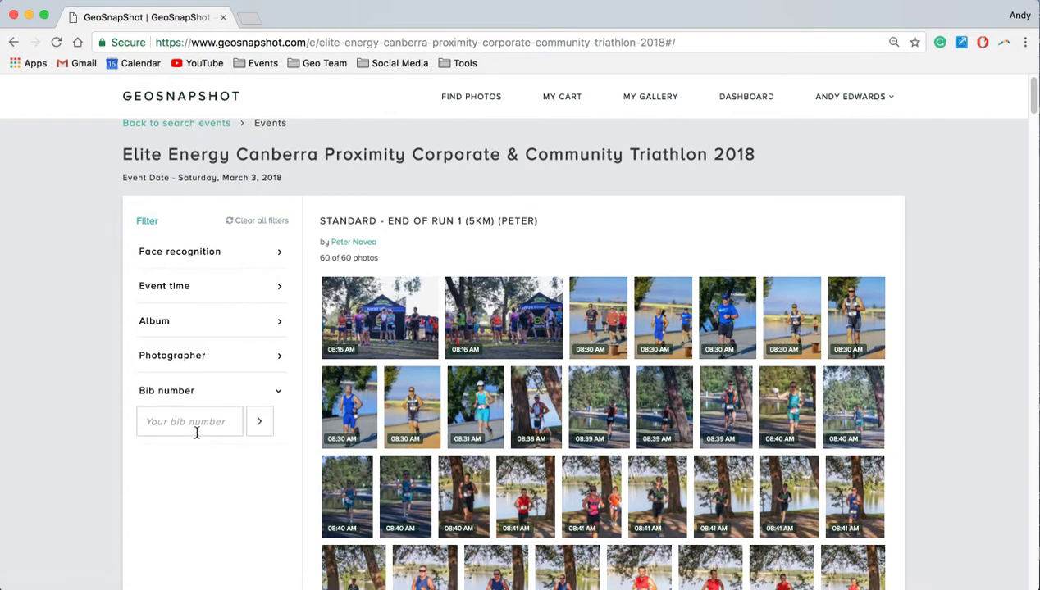
{"action": "left_click", "coordinate": [161, 425]}
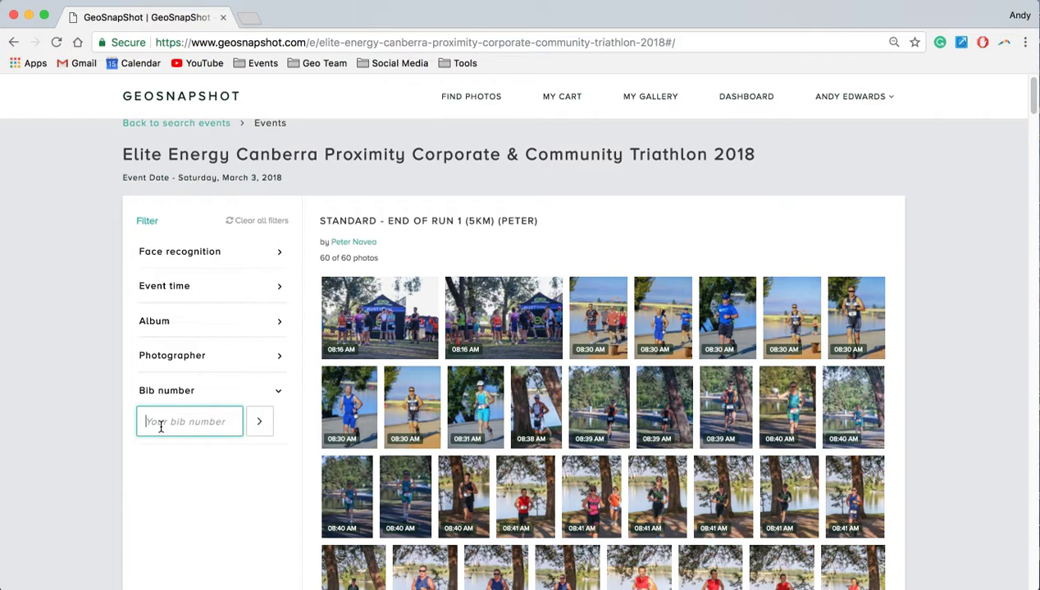
{"action": "left_click", "coordinate": [182, 474]}
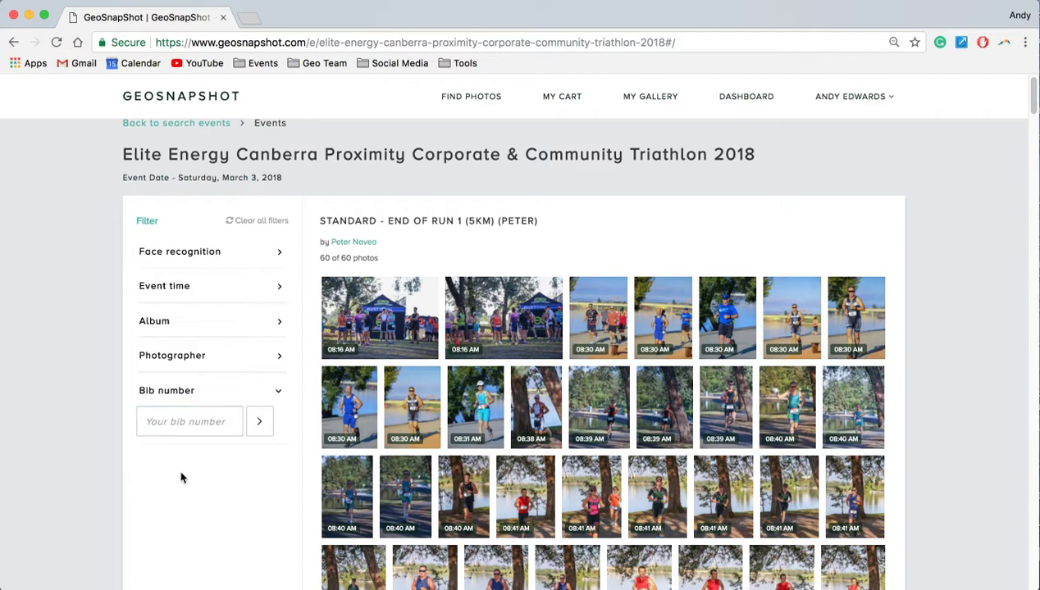
{"action": "left_click", "coordinate": [179, 428]}
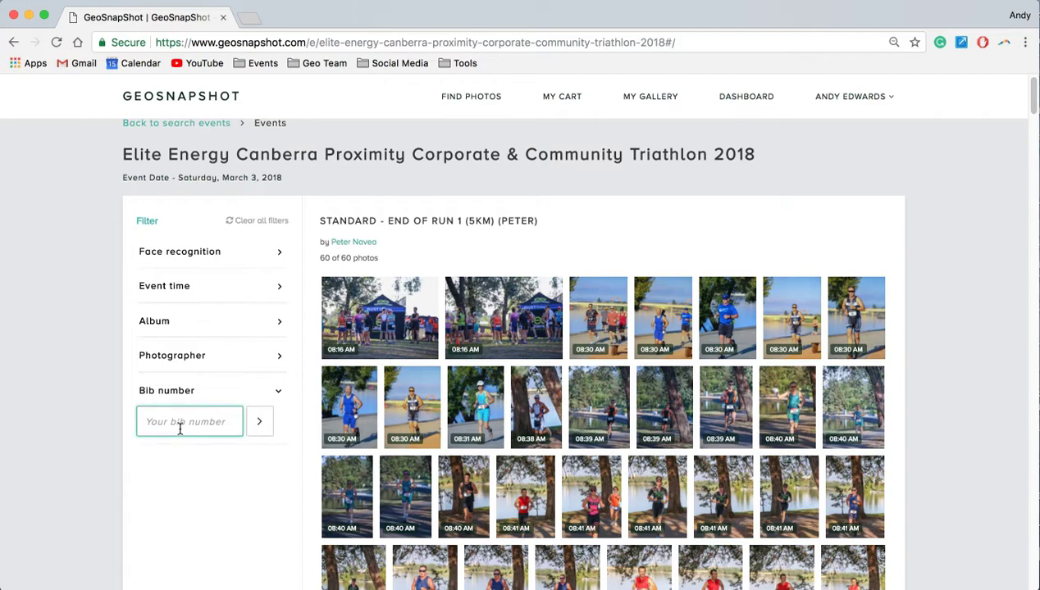